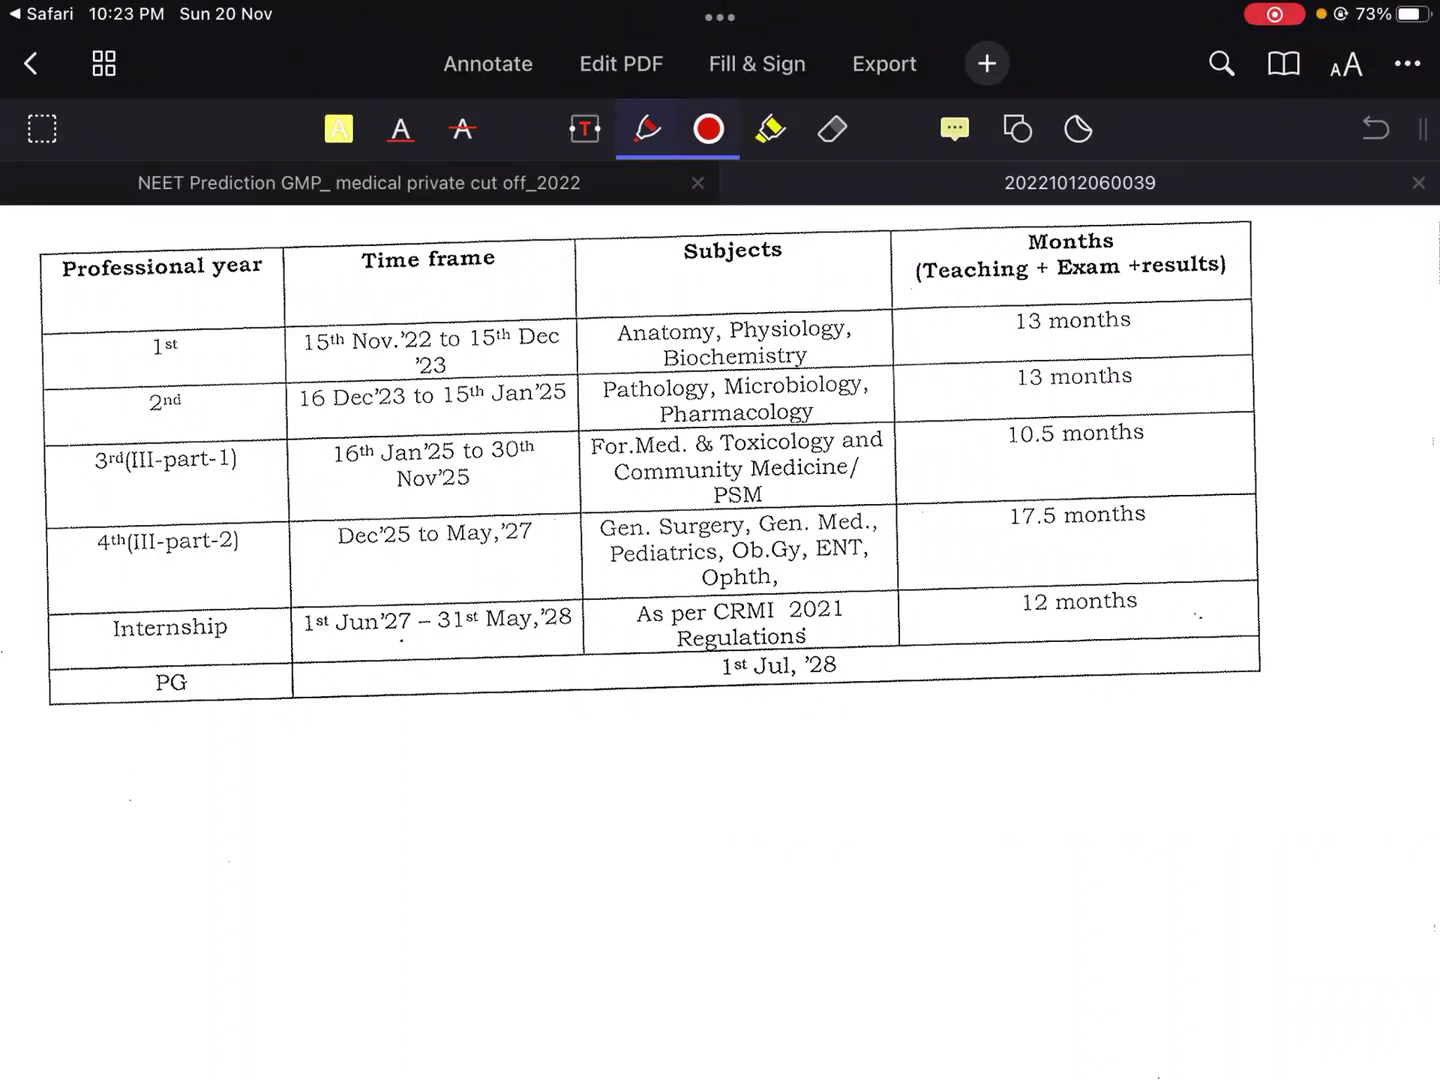
- Underline the first-year '23 and Dec dates, slash near 15th, and tick 13 months
drag(312, 367, 364, 365)
drag(499, 361, 540, 356)
drag(439, 390, 464, 380)
drag(1159, 334, 1190, 327)
- Underline and box the Teaching + Exam Months header and reinforce the first-row marks
drag(946, 297, 1234, 289)
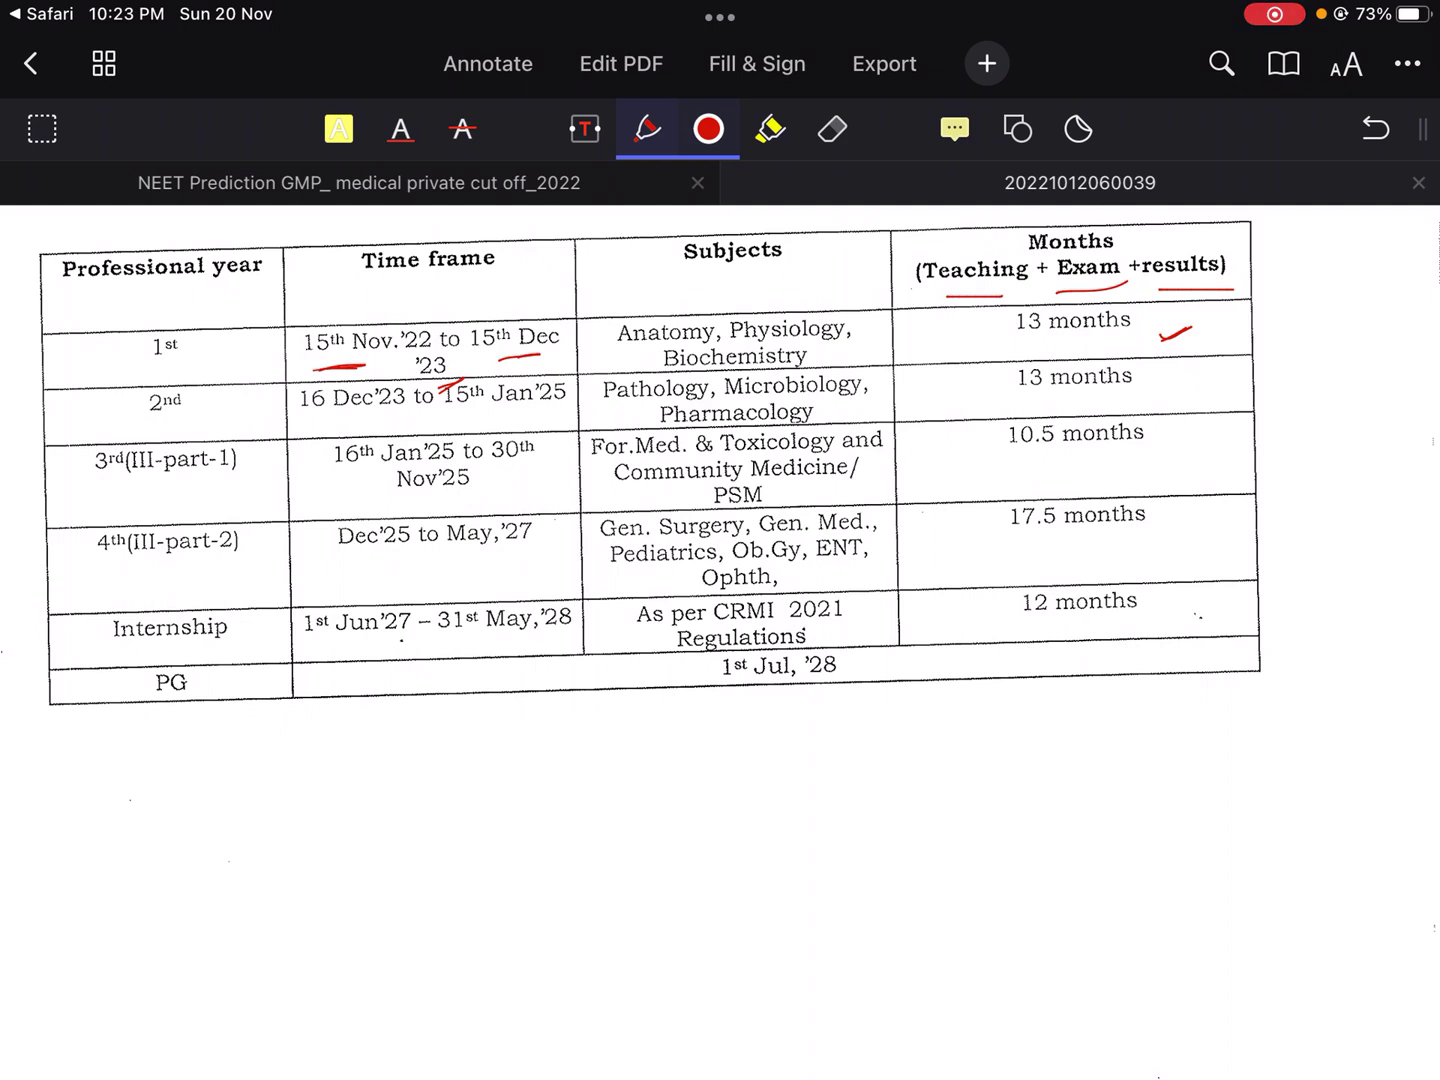
mouse_move(931, 250)
mouse_down()
mouse_move(1114, 234)
mouse_move(1075, 299)
mouse_move(929, 257)
mouse_up()
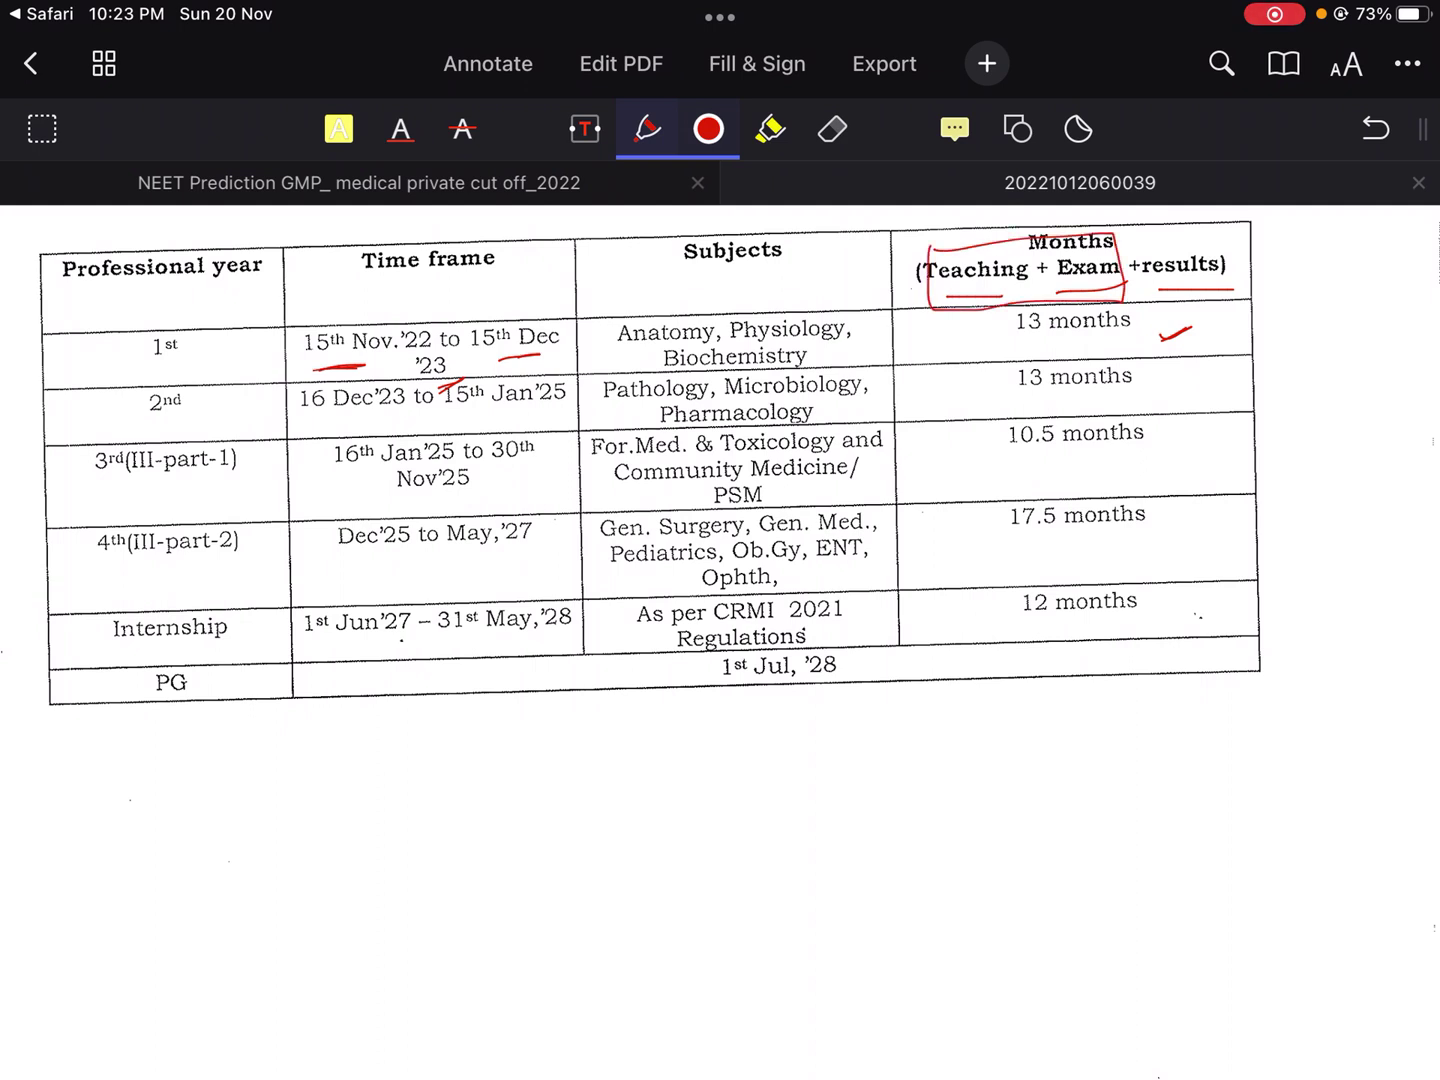
drag(1151, 333, 1231, 320)
mouse_move(306, 364)
mouse_down()
mouse_move(357, 362)
mouse_move(315, 365)
mouse_up()
drag(502, 367, 539, 364)
- Mark Anatomy, Physiology and Biochemistry, tick 2nd year, and underline 16 Dec'23
drag(605, 328, 648, 297)
drag(828, 301, 862, 292)
drag(833, 362, 875, 351)
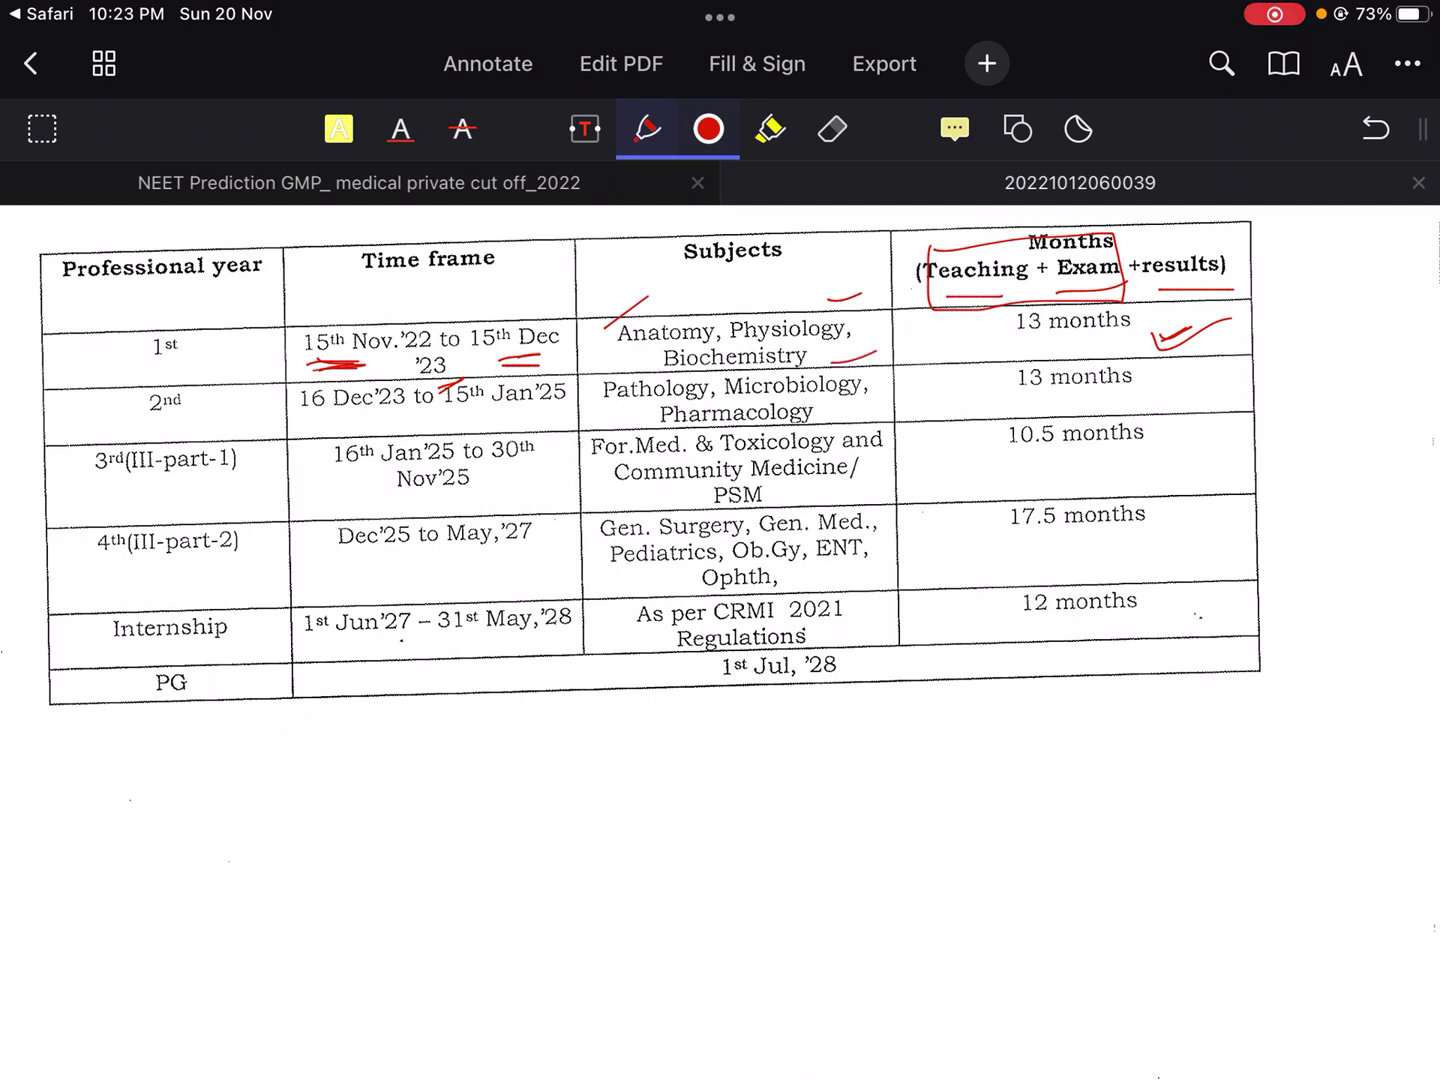
drag(186, 421, 212, 410)
drag(317, 427, 379, 423)
- Retrace the Months header underline, extend the 13-month tick, and lengthen the 16 Dec'23 underline
drag(954, 284, 1211, 289)
drag(1143, 337, 1278, 312)
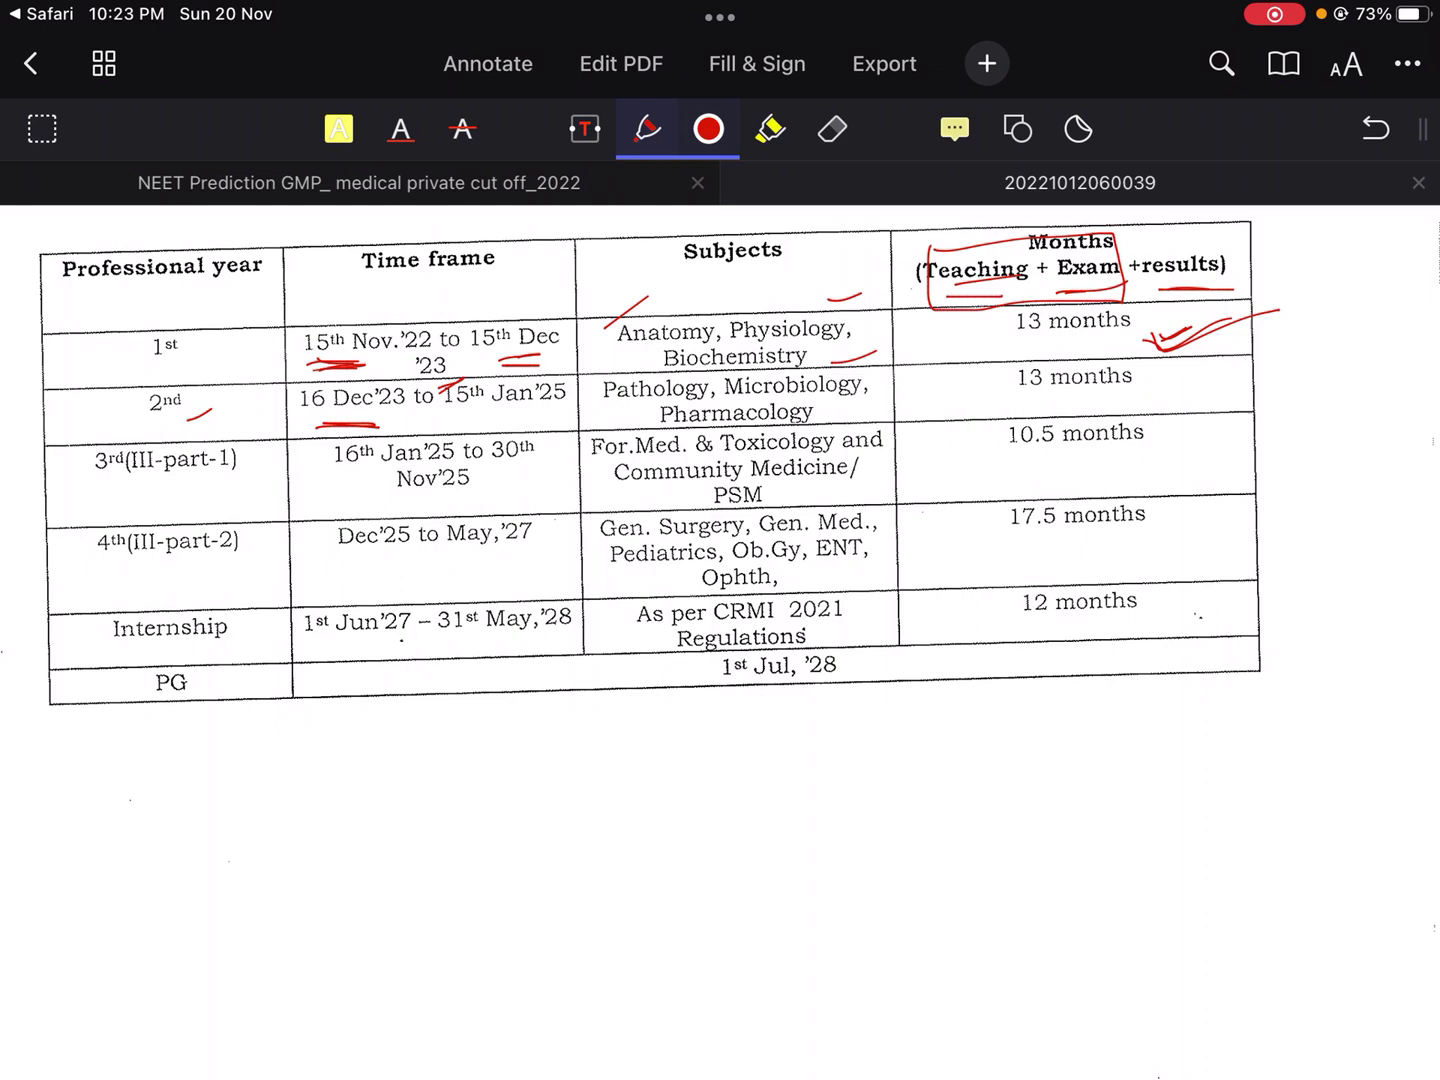
drag(347, 425, 526, 422)
- Tick second-year 13 months, Pathology and Microbiology, then mark the third-year row and 10.5 months
drag(1162, 382, 1242, 362)
drag(592, 402, 616, 385)
drag(878, 378, 914, 360)
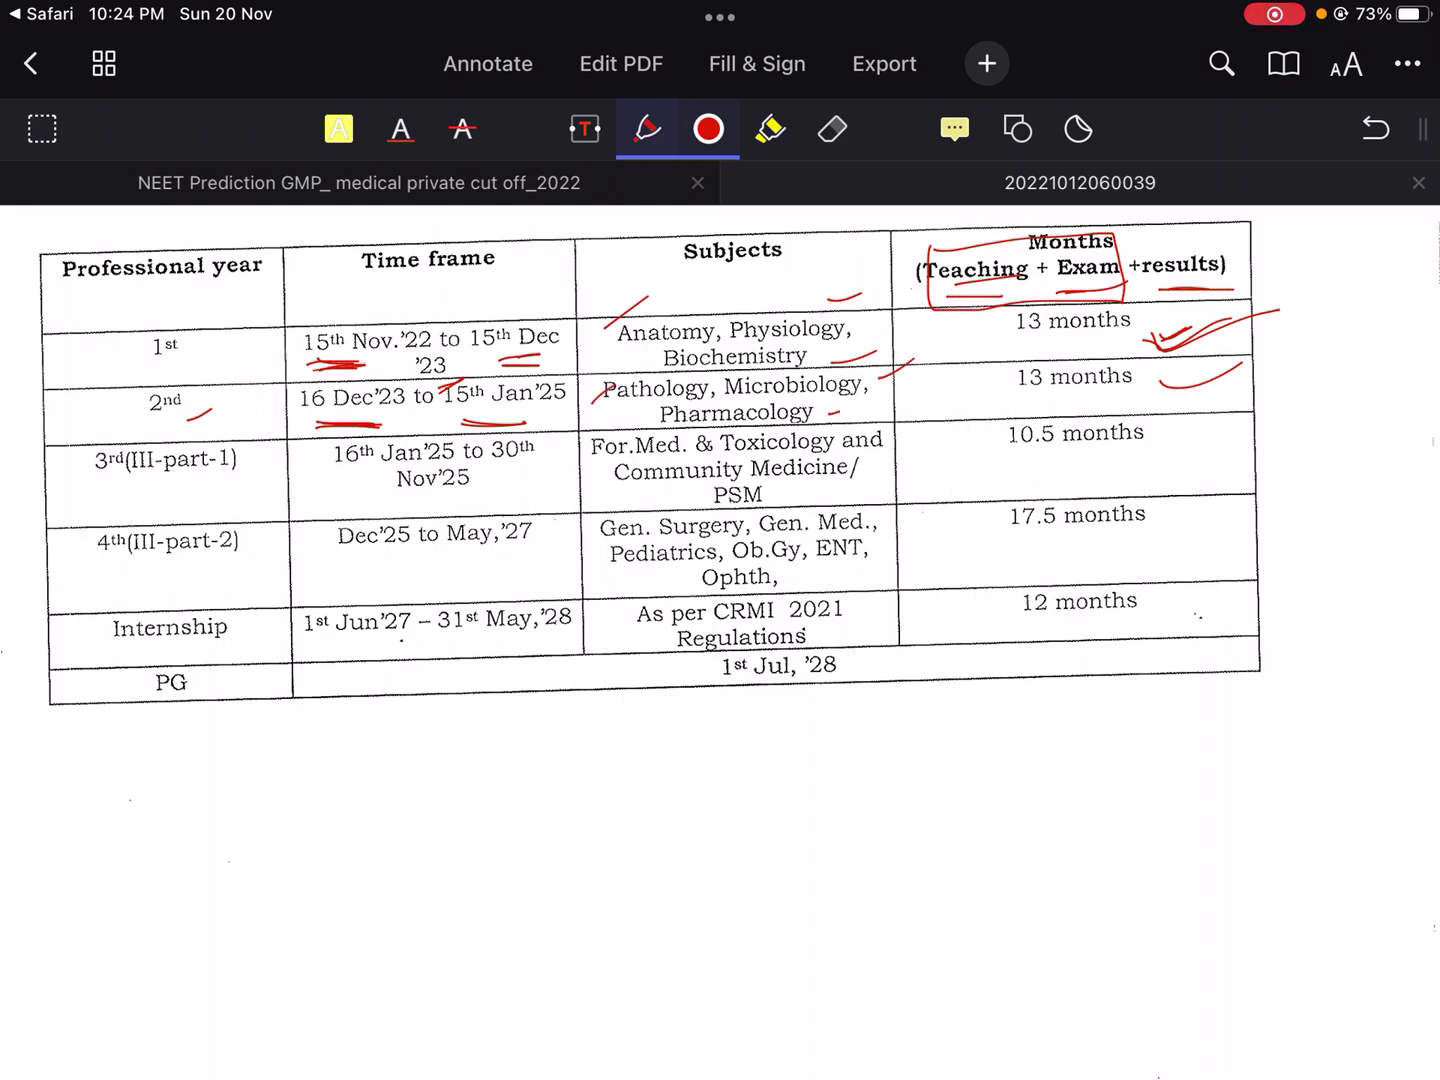
drag(81, 486, 119, 462)
drag(489, 503, 510, 489)
mouse_move(1181, 448)
mouse_down()
mouse_move(1192, 463)
mouse_move(1285, 434)
mouse_up()
- Brace the third-year subjects, underline the 4th-year label and Dec'25–May'27, and tick 17.5 months
mouse_move(903, 413)
mouse_down()
mouse_move(922, 477)
mouse_move(910, 490)
mouse_up()
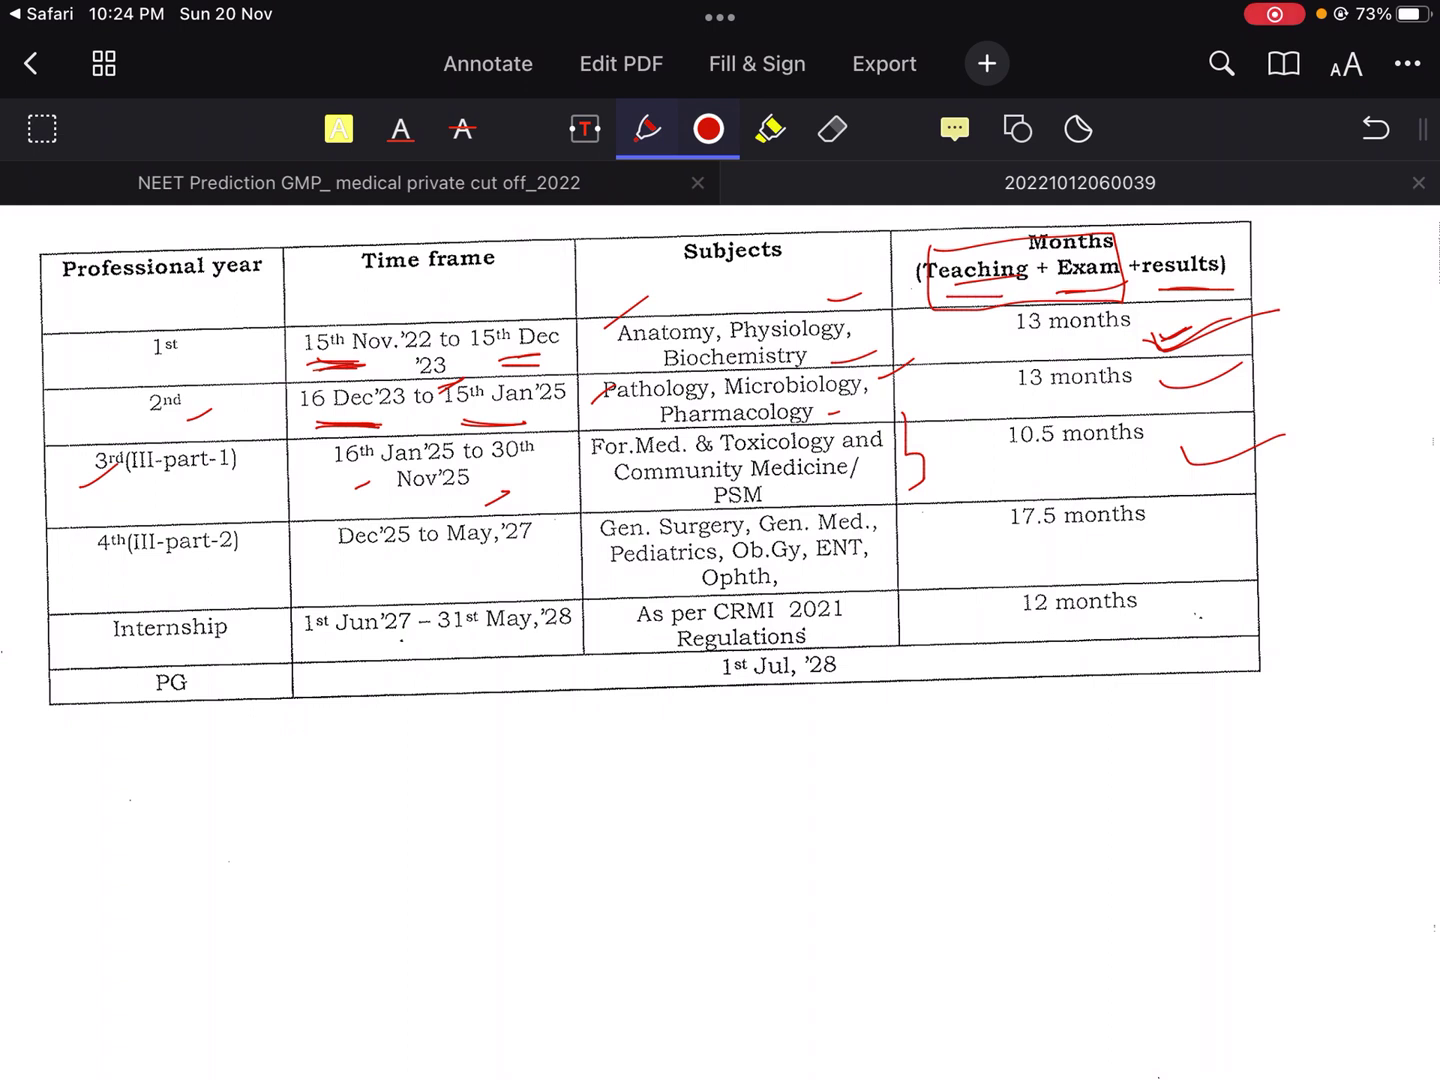
drag(184, 576, 241, 563)
mouse_move(1183, 527)
mouse_down()
mouse_move(1202, 541)
mouse_move(1281, 516)
mouse_up()
drag(342, 569, 432, 569)
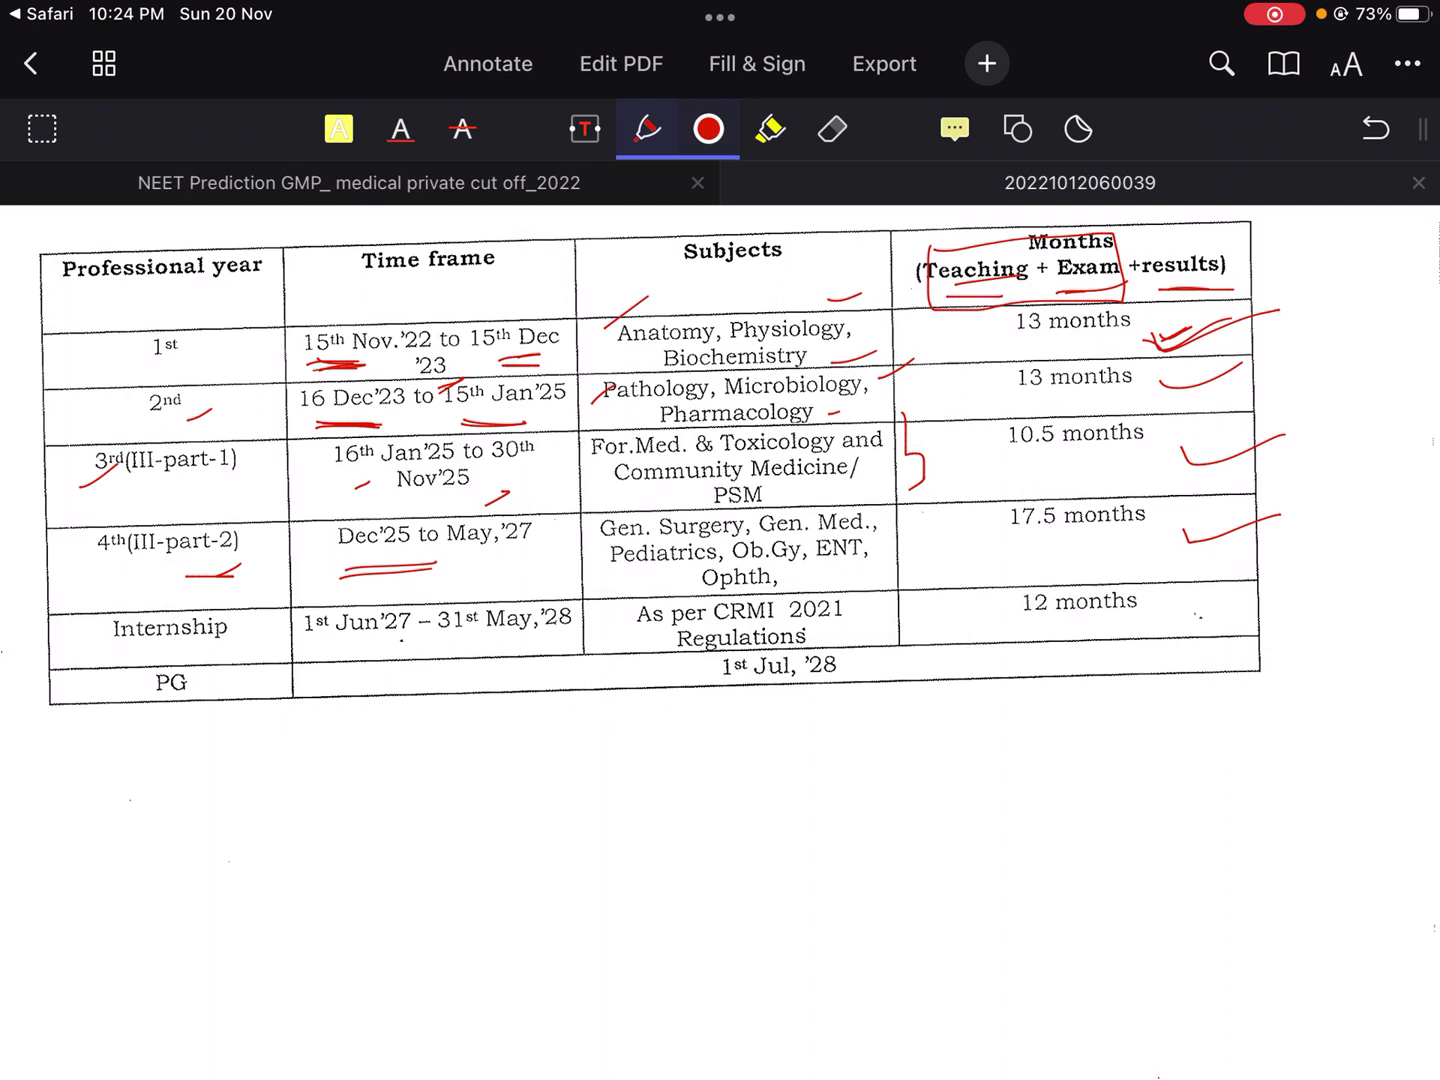
drag(517, 554, 461, 560)
- Brace the fourth-year subjects, underline 1st Jun'27 and 31st May,'28, and circle the end date
mouse_move(910, 502)
mouse_down()
mouse_move(927, 552)
mouse_move(904, 581)
mouse_up()
drag(322, 653, 380, 648)
drag(450, 653, 525, 640)
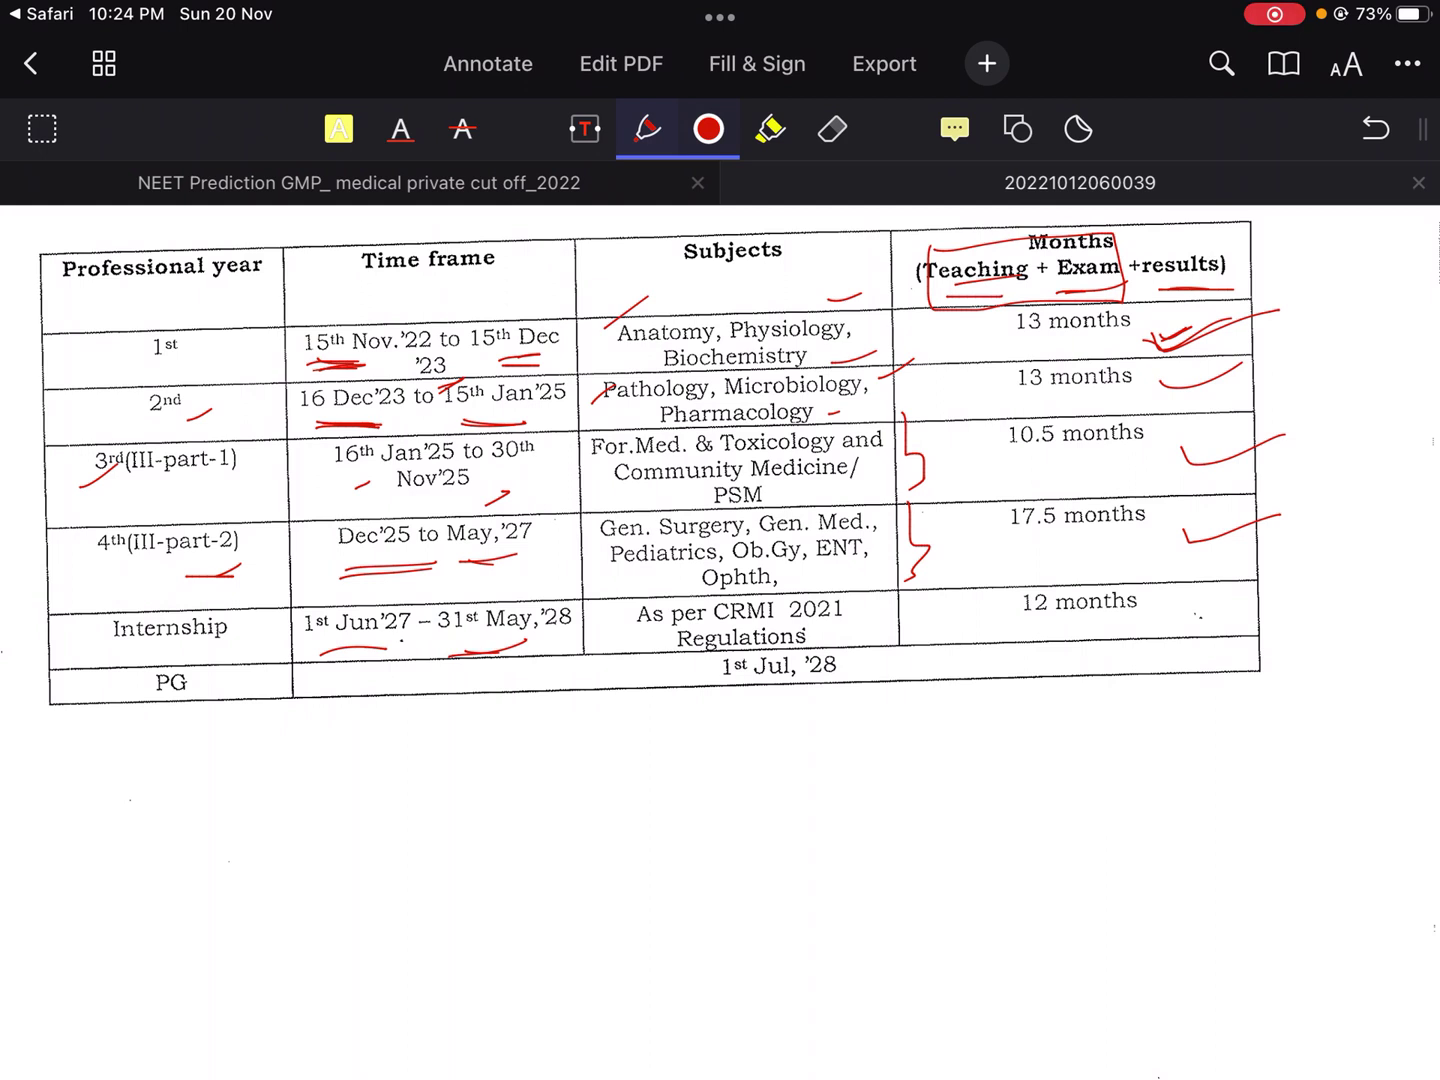
mouse_move(581, 562)
mouse_down()
mouse_move(587, 648)
mouse_move(576, 565)
mouse_up()
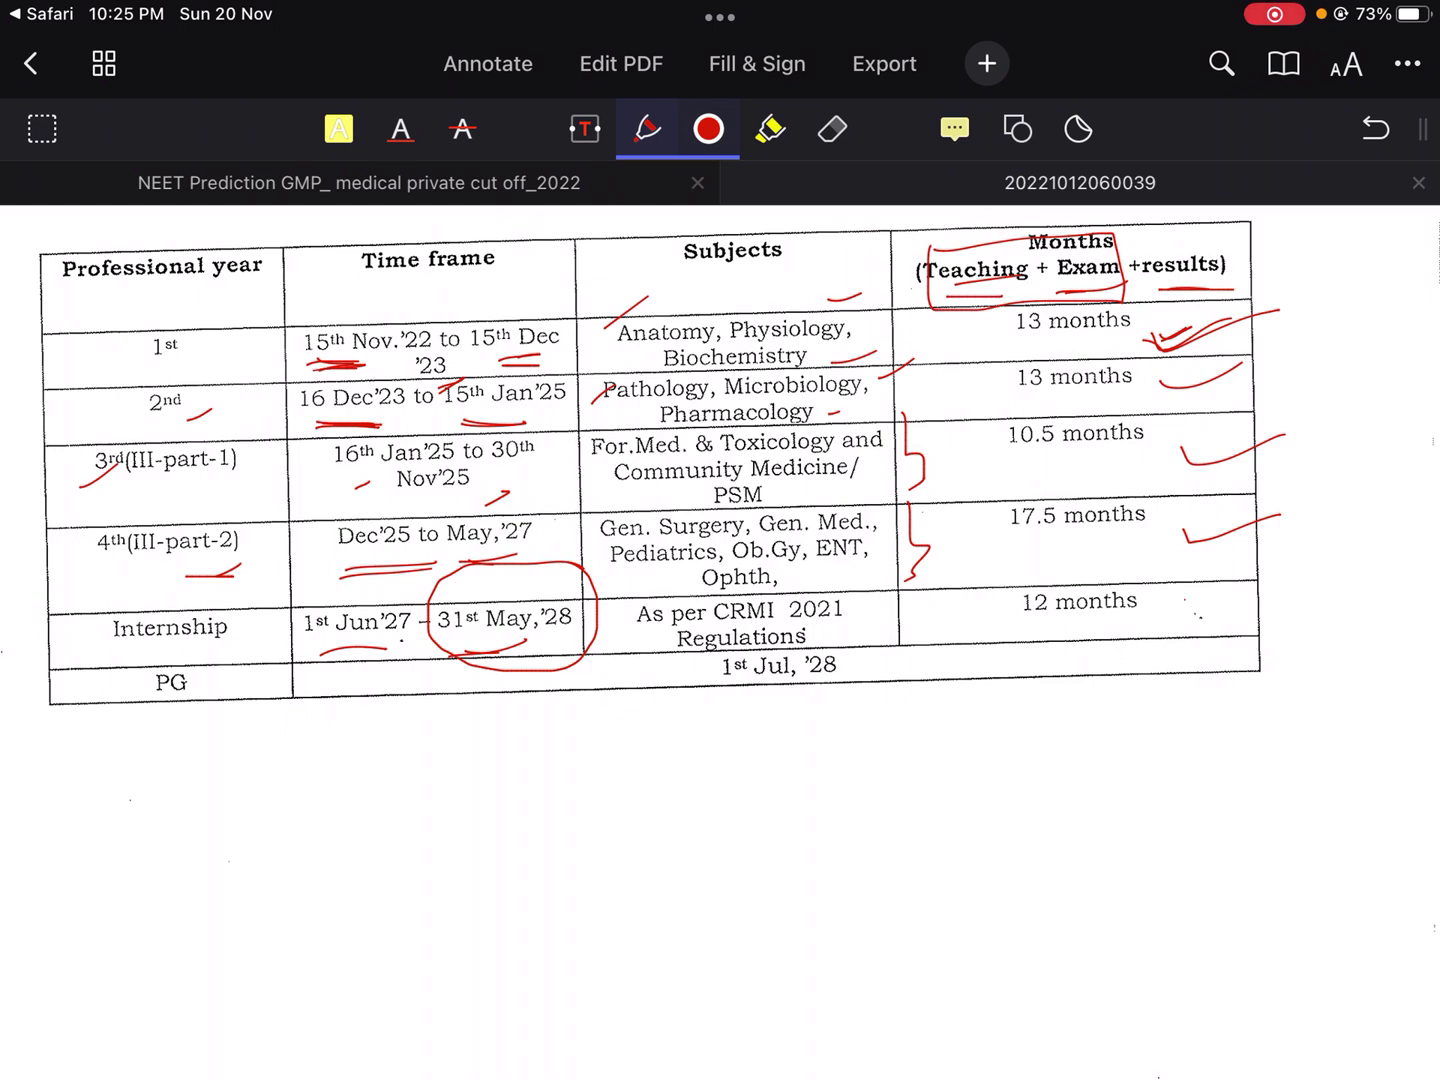
- Tick 12 months and 1st Jul,'28, re-underline 15th Nov.'22, and brace the Anatomy, Physiology cell
drag(1184, 596, 1262, 574)
drag(844, 690, 882, 691)
drag(298, 363, 403, 364)
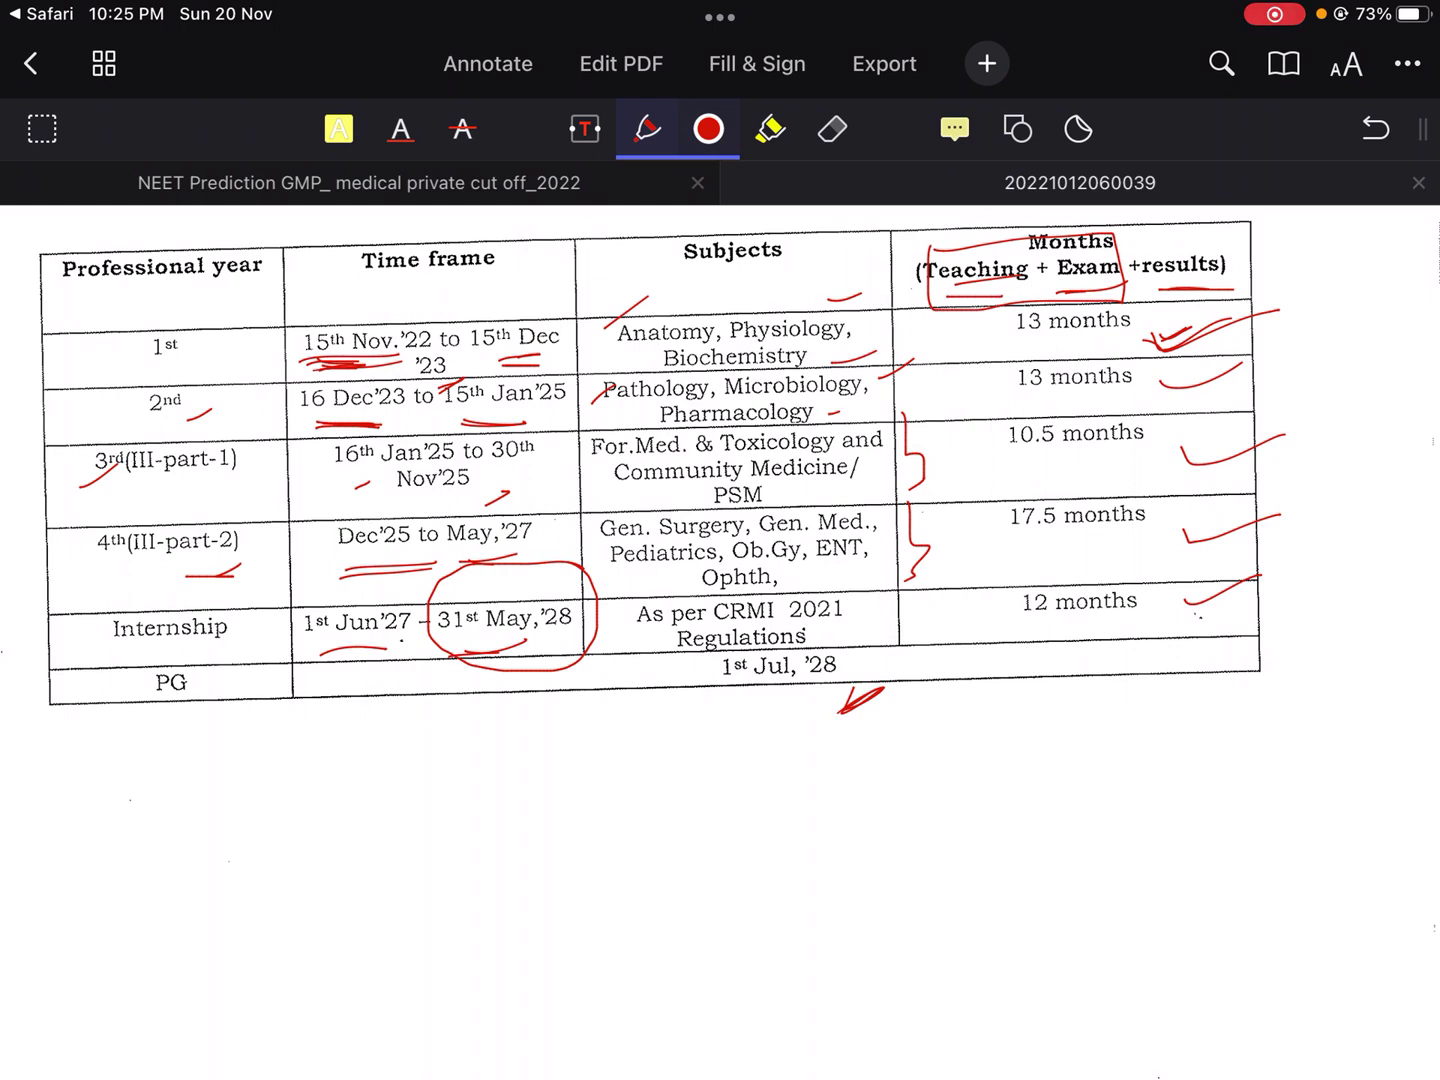
drag(875, 302, 889, 358)
- On the notice page, underline Oct 2022 and 2022-'23, and mark the National Medical Commission heading
click(647, 128)
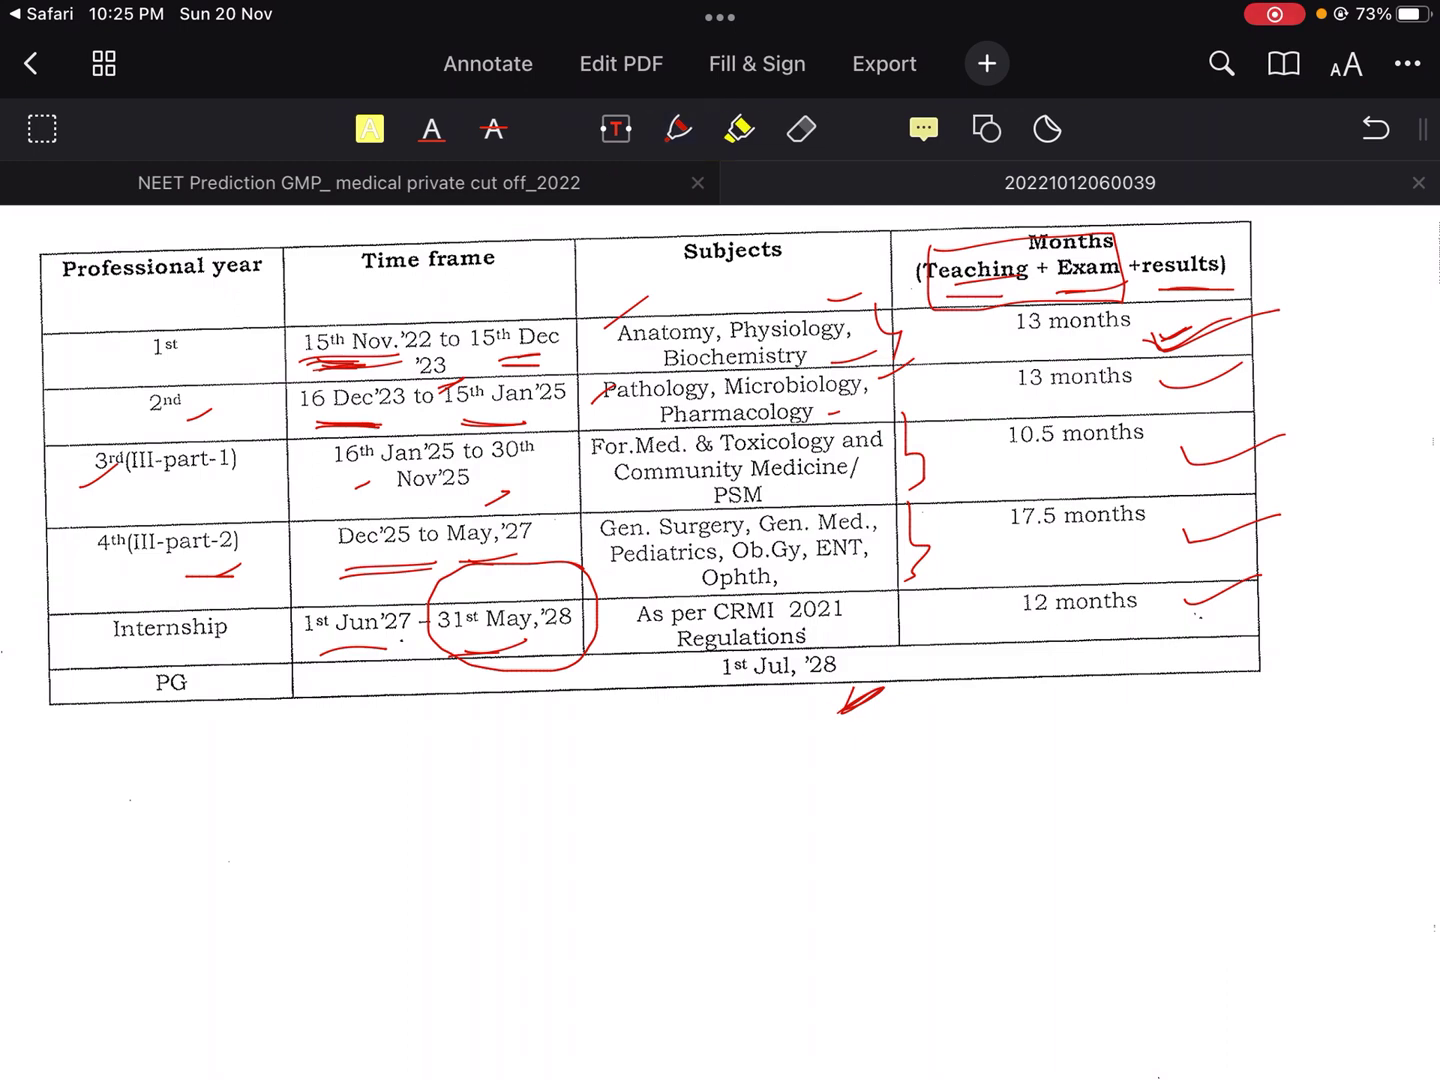
scroll(720, 641, up, 15)
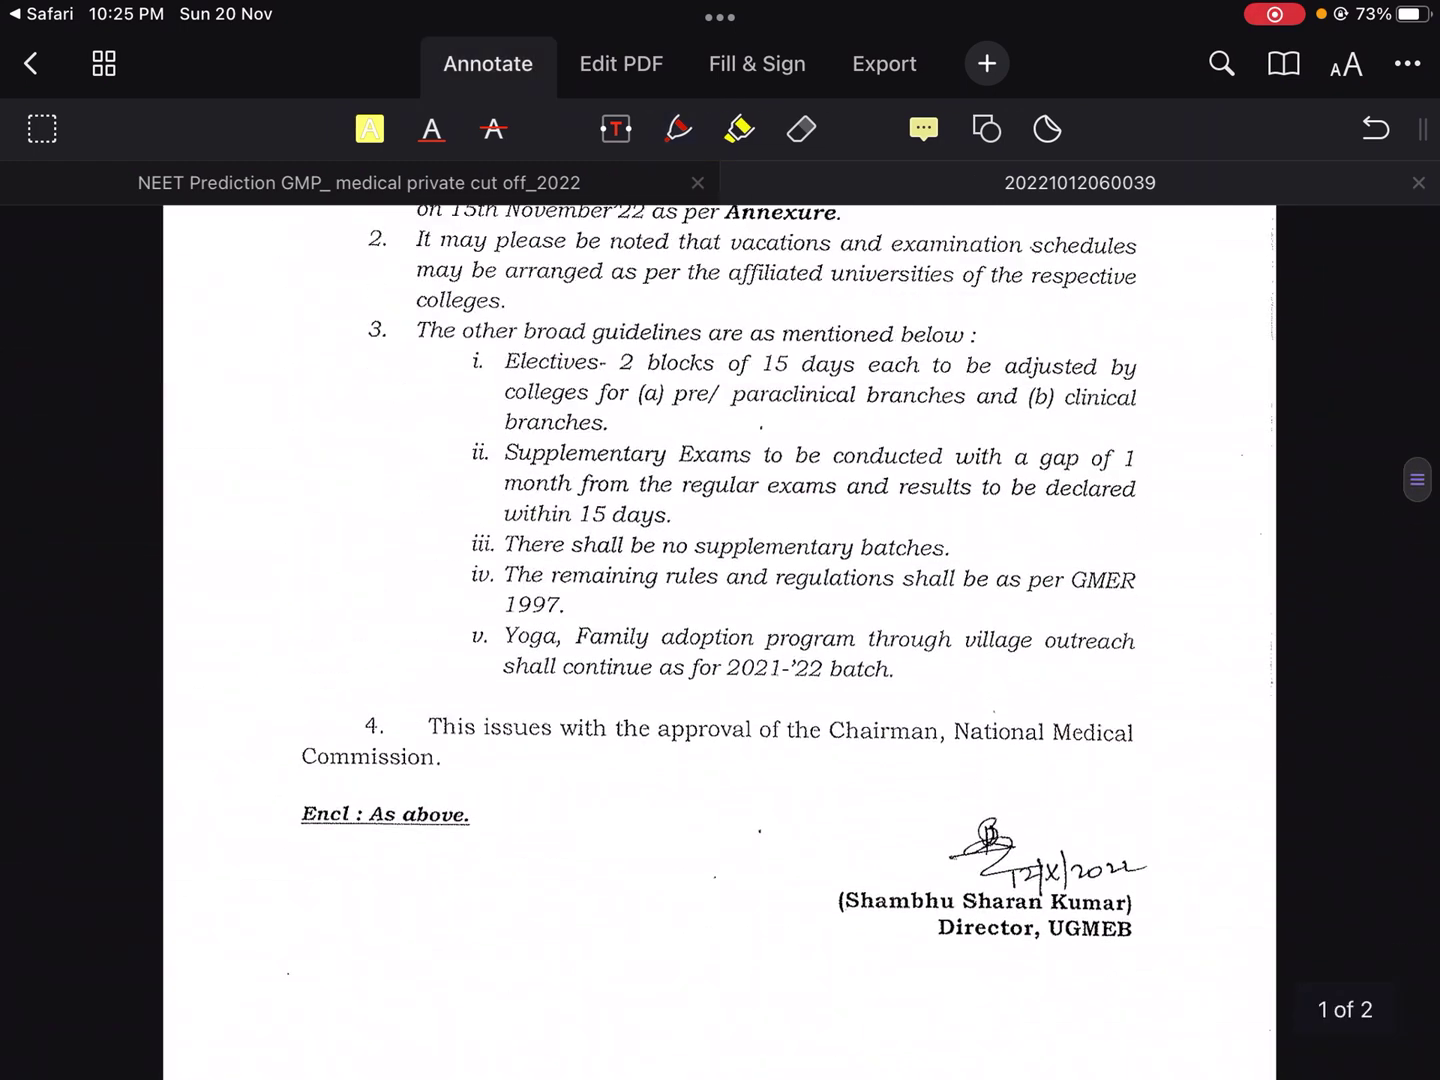
scroll(720, 642, up, 1)
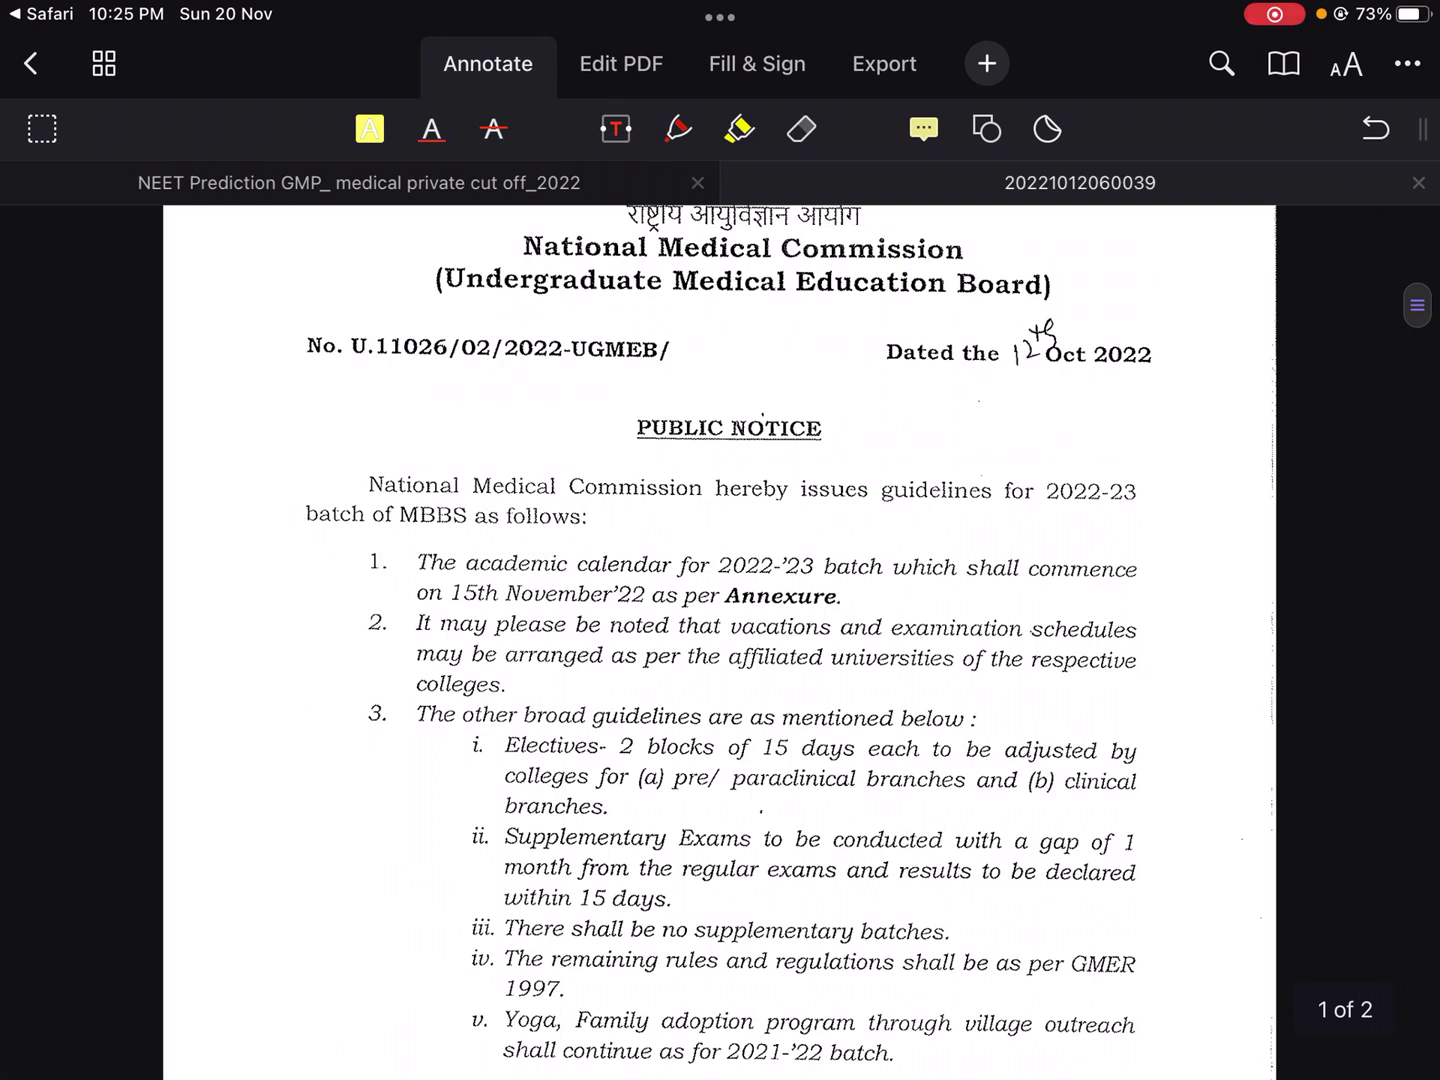
click(679, 129)
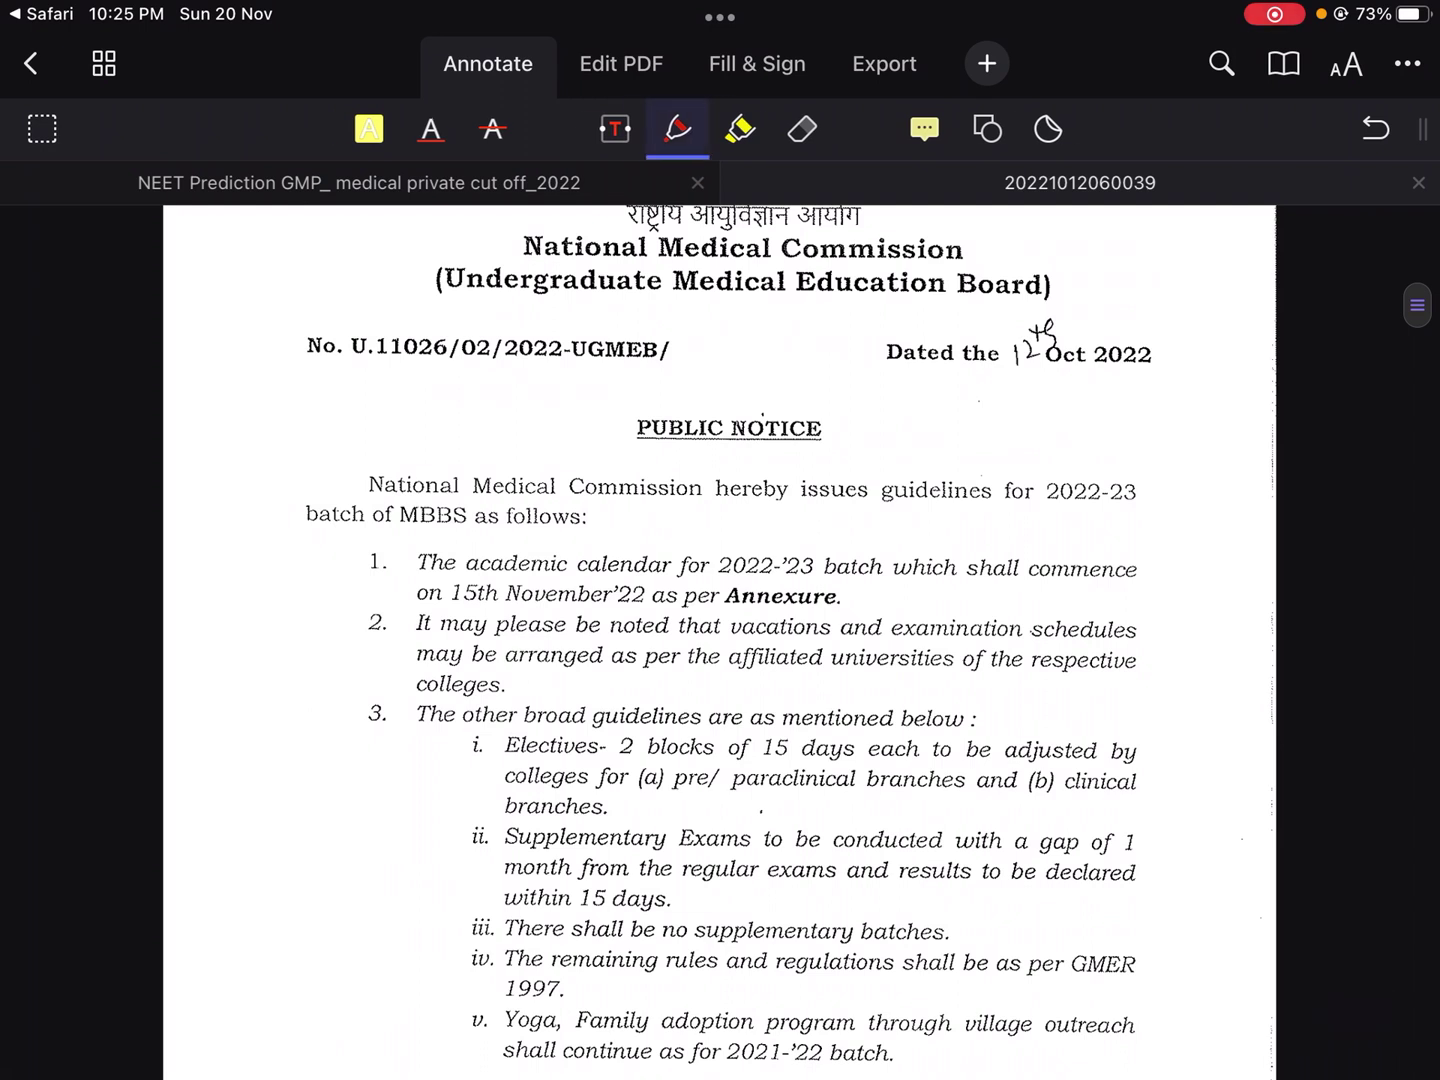
drag(988, 391, 1173, 377)
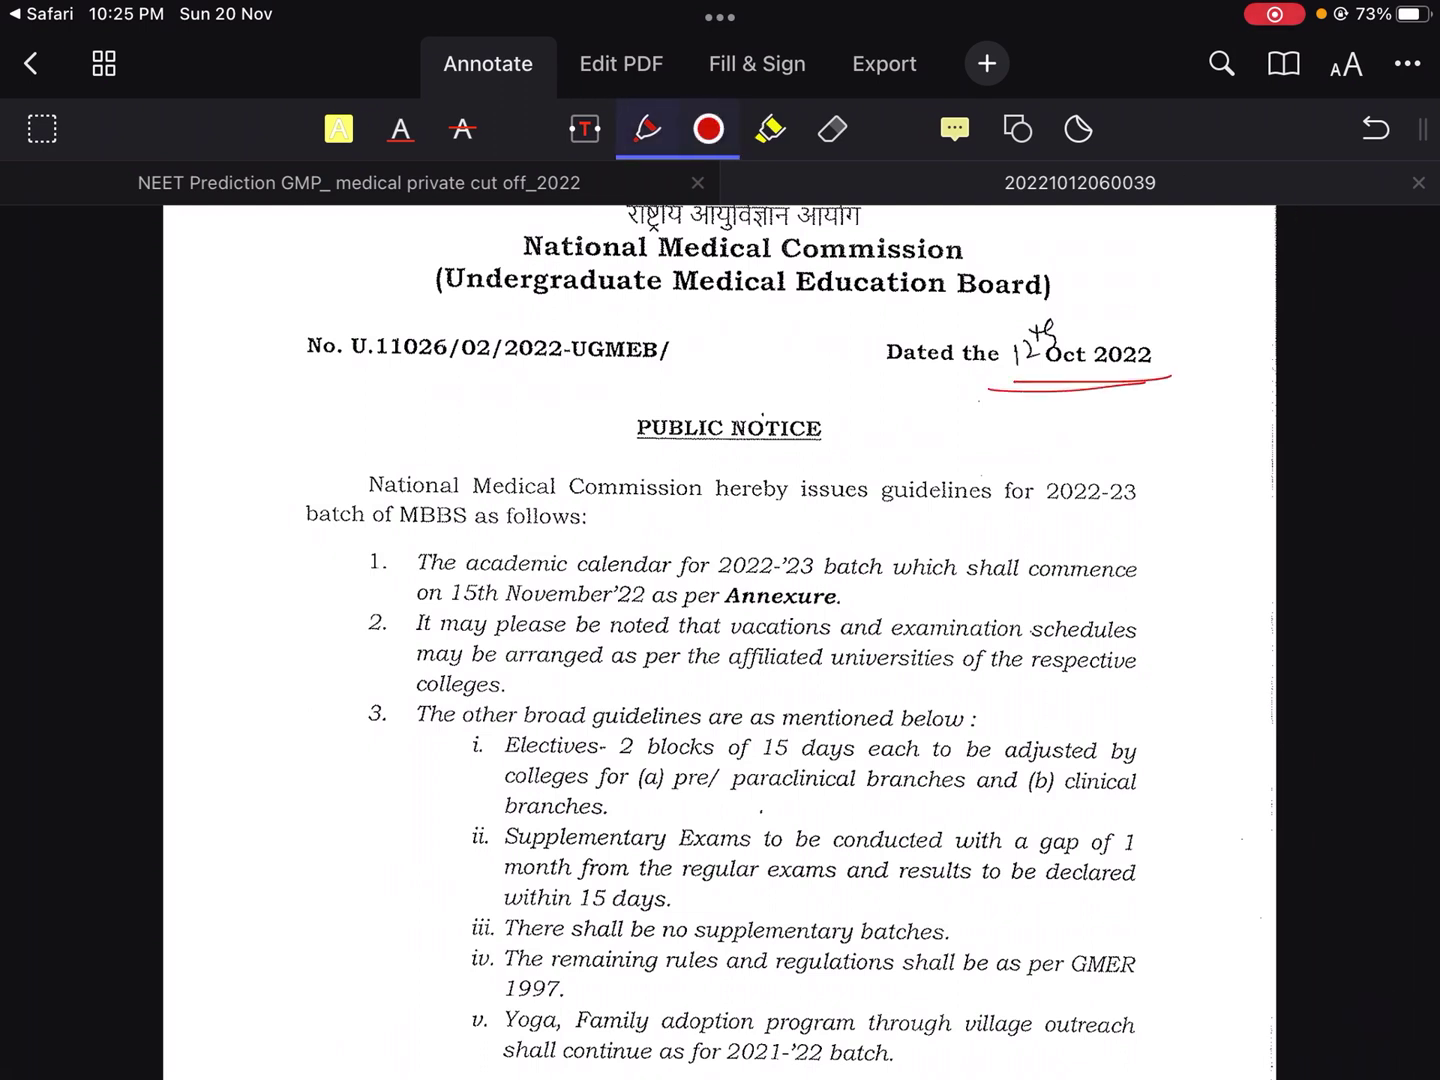
drag(996, 250, 1086, 238)
drag(693, 583, 808, 576)
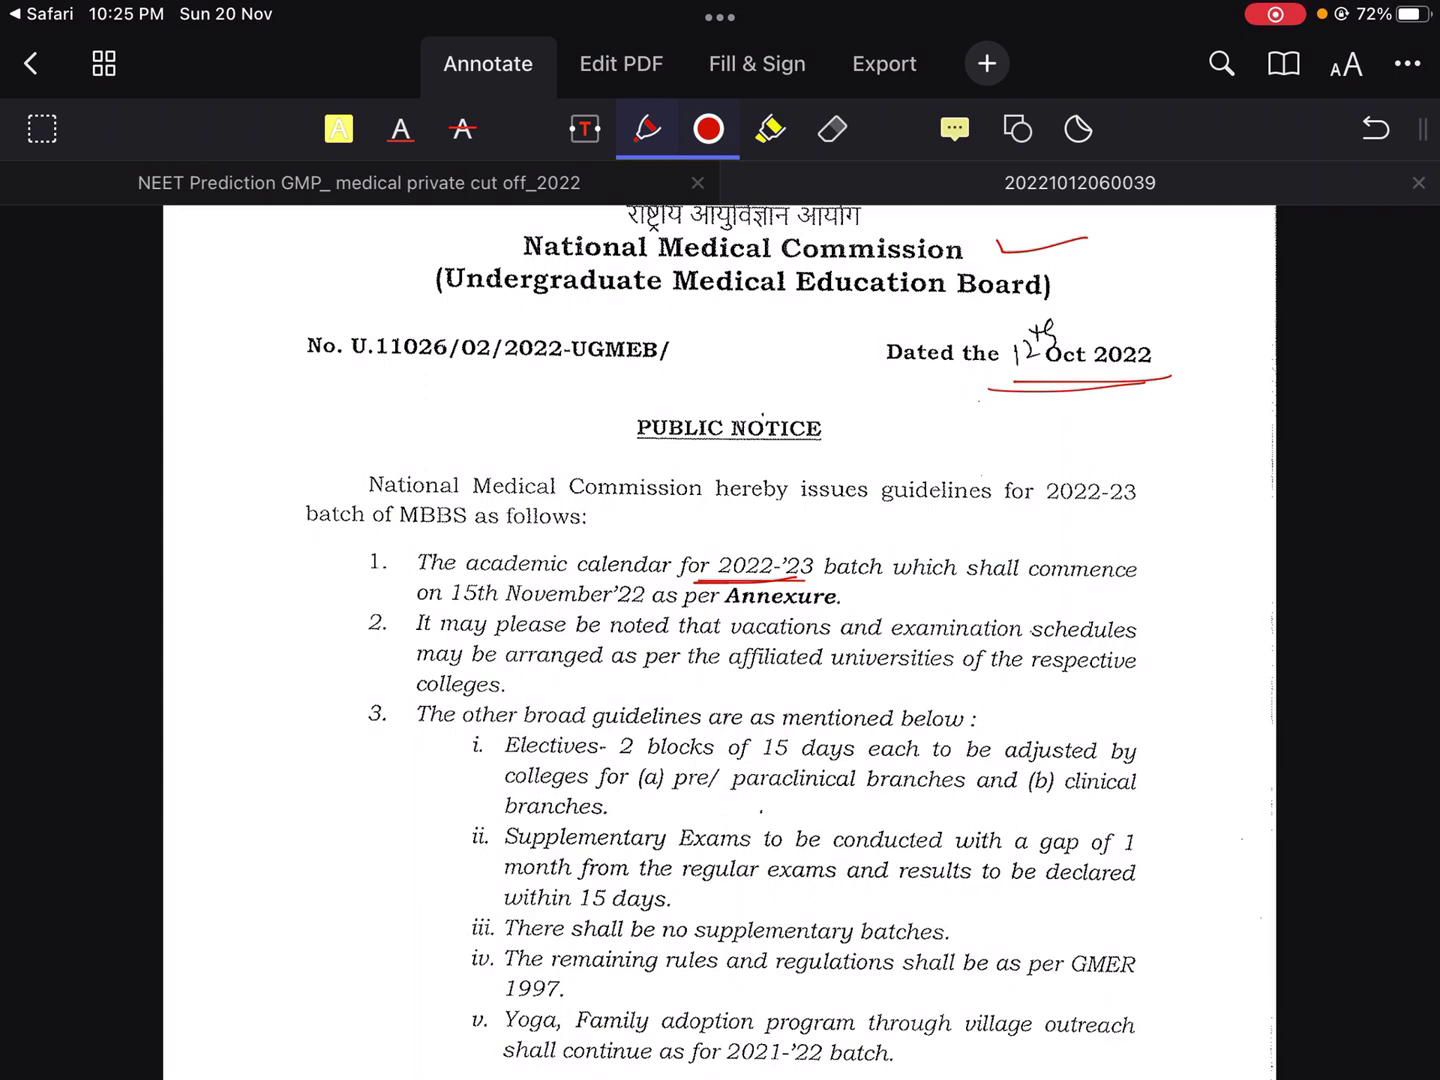